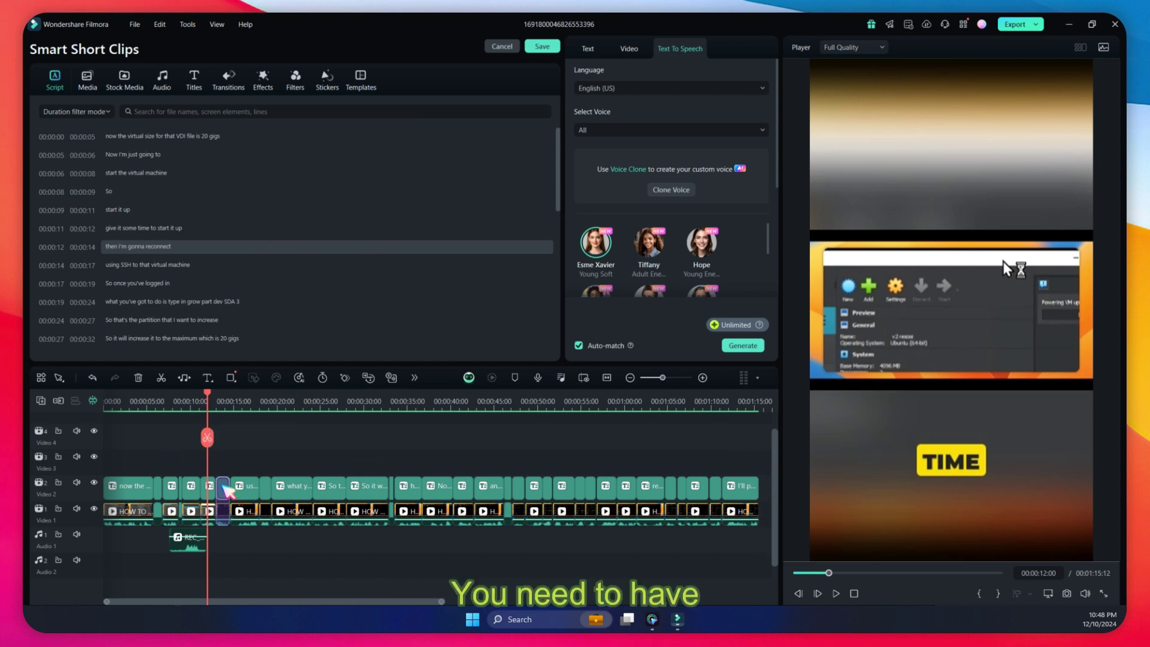
pyautogui.click(226, 486)
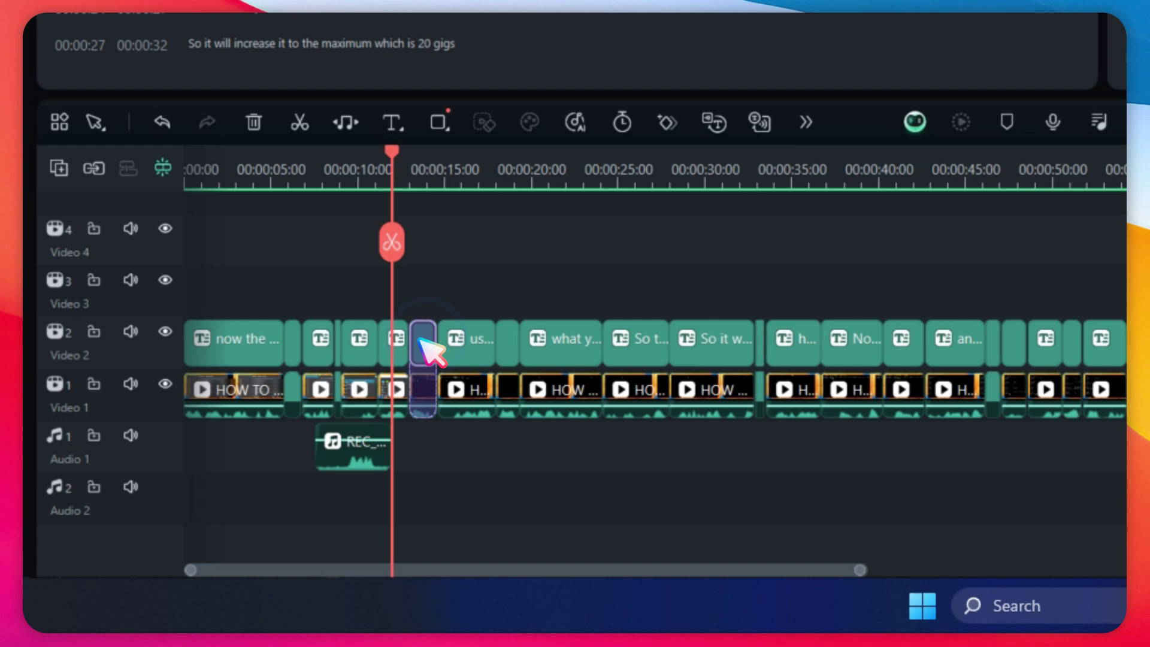
pyautogui.click(422, 344)
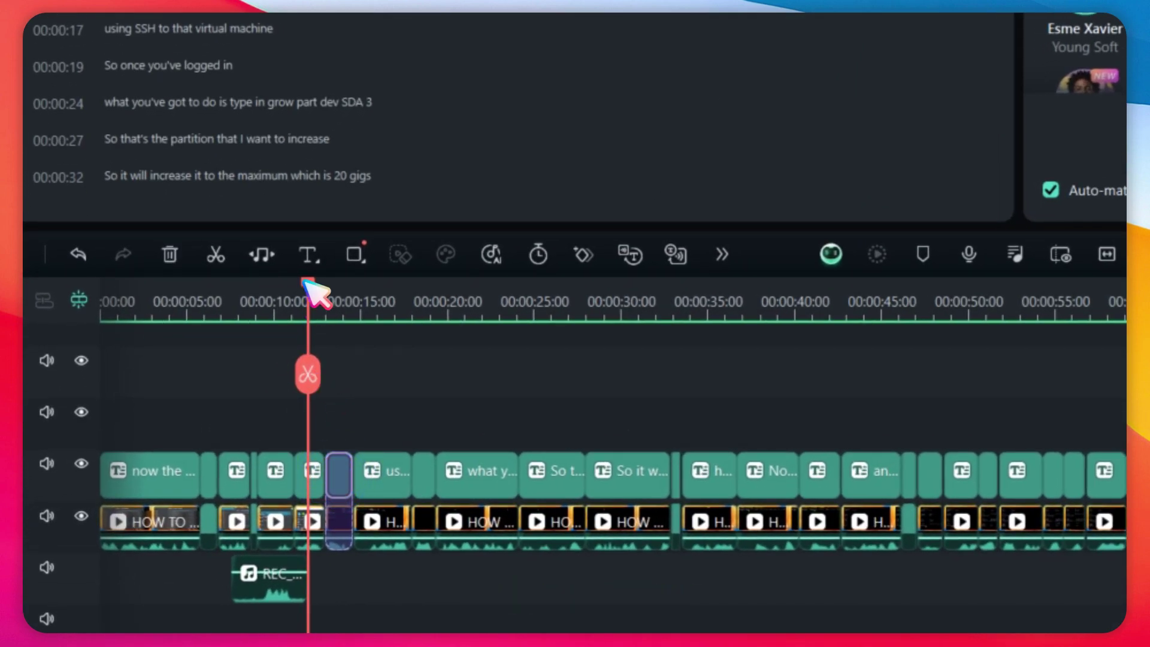
pyautogui.moveTo(314, 285); pyautogui.dragTo(332, 285)
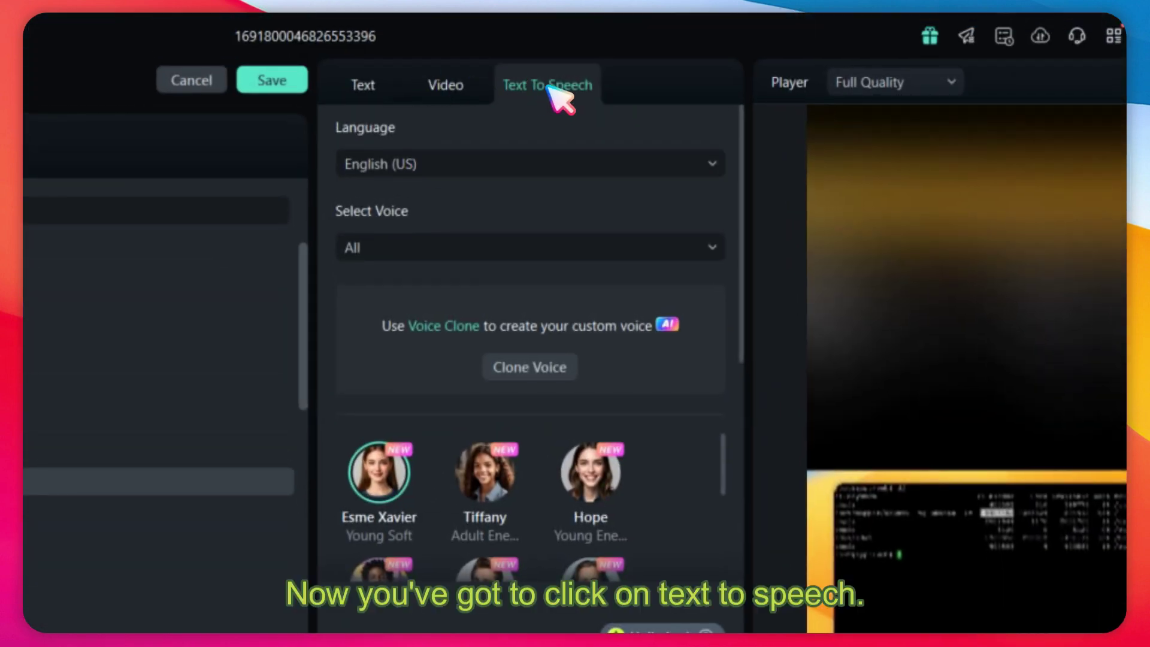
pyautogui.click(546, 85)
pyautogui.click(367, 87)
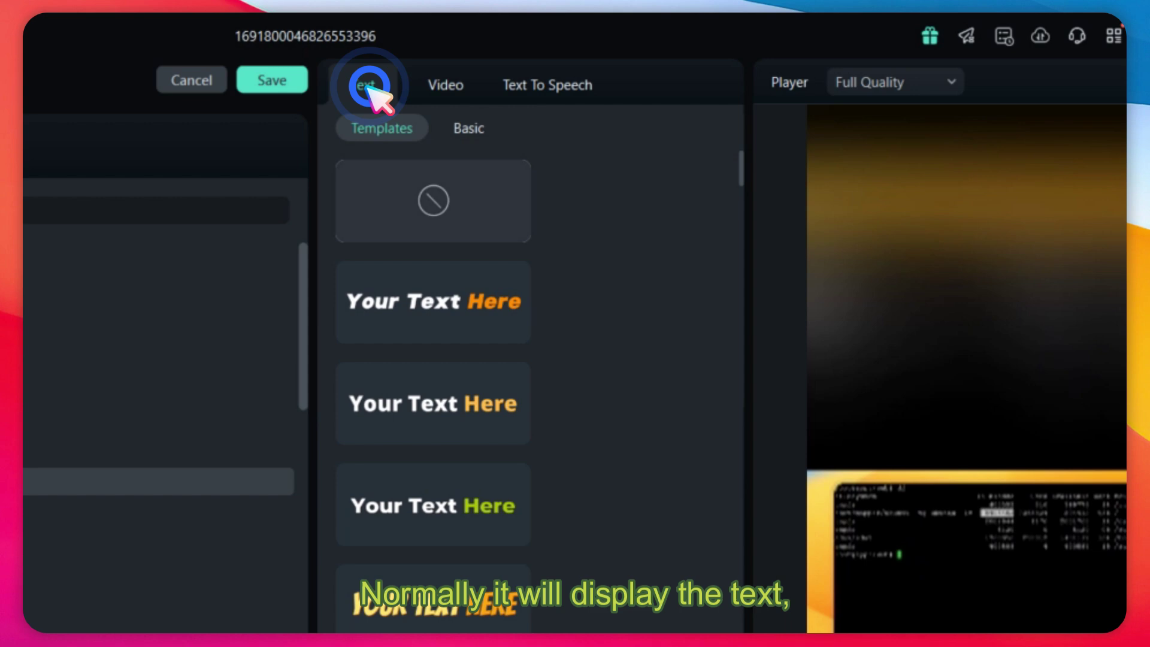
pyautogui.click(530, 86)
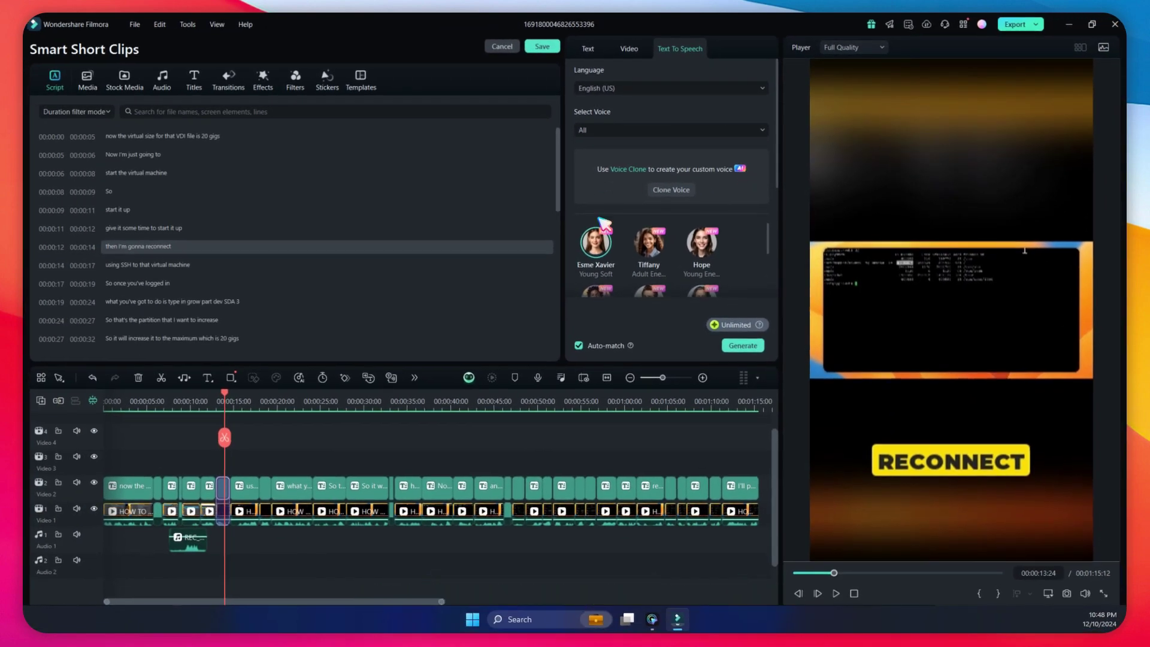
# Preview the Esme Xavier voice, then generate its speech for 'then I'm gonna reconnect' onto Audio 1
pyautogui.moveTo(600, 256)
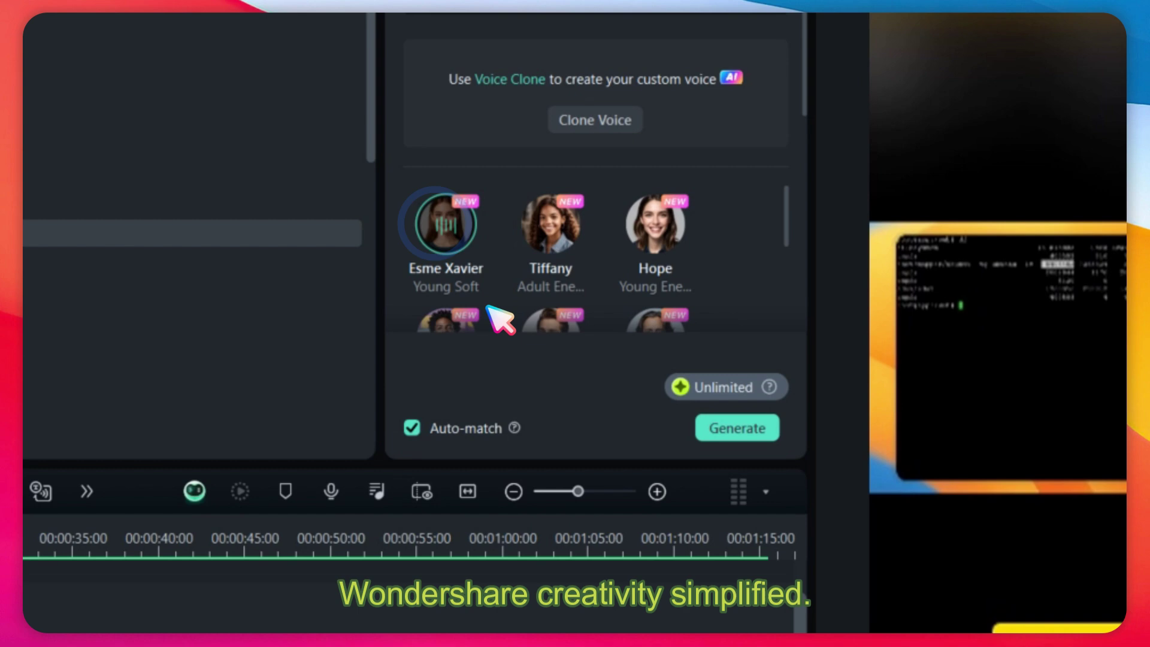
pyautogui.click(590, 242)
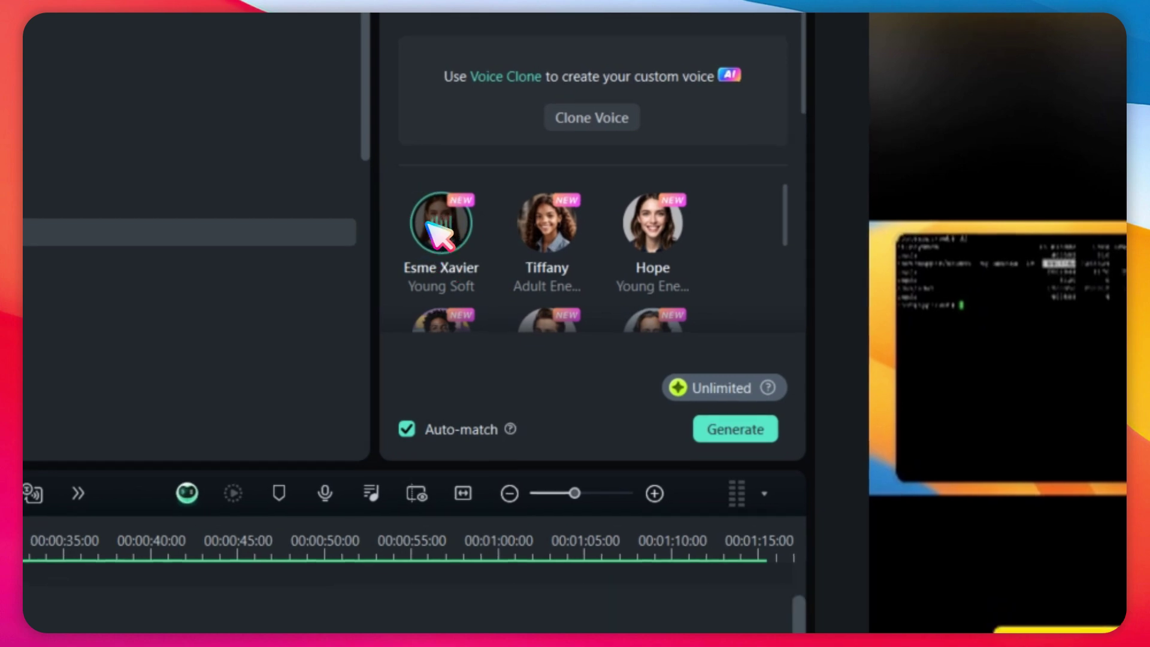
pyautogui.click(442, 242)
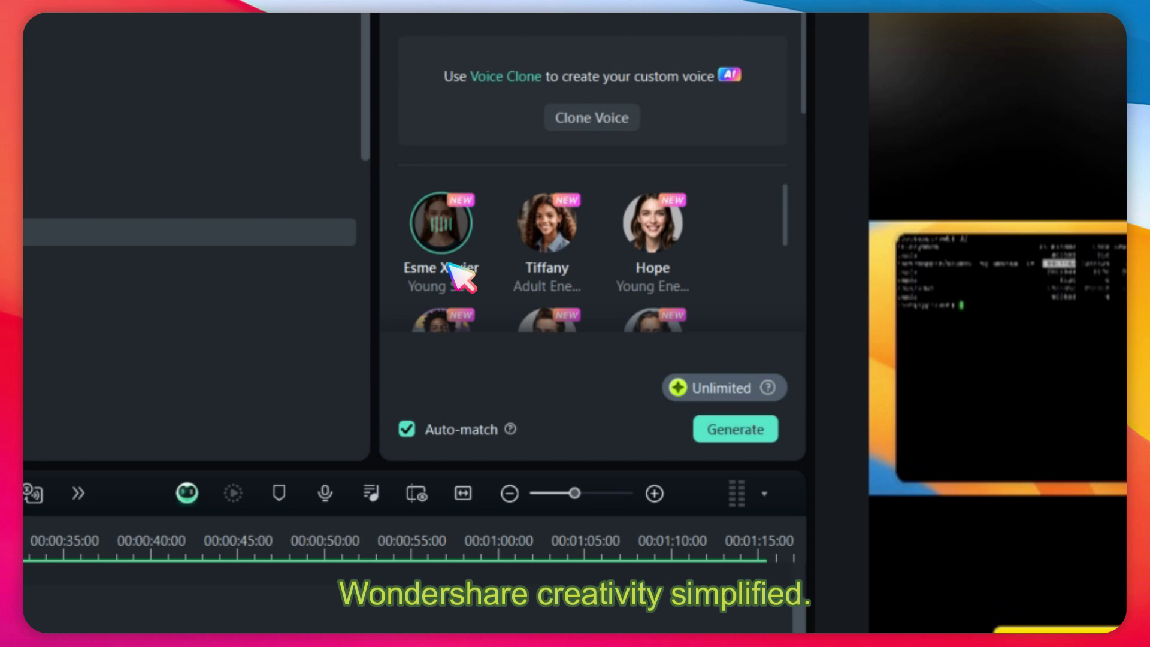
pyautogui.click(450, 238)
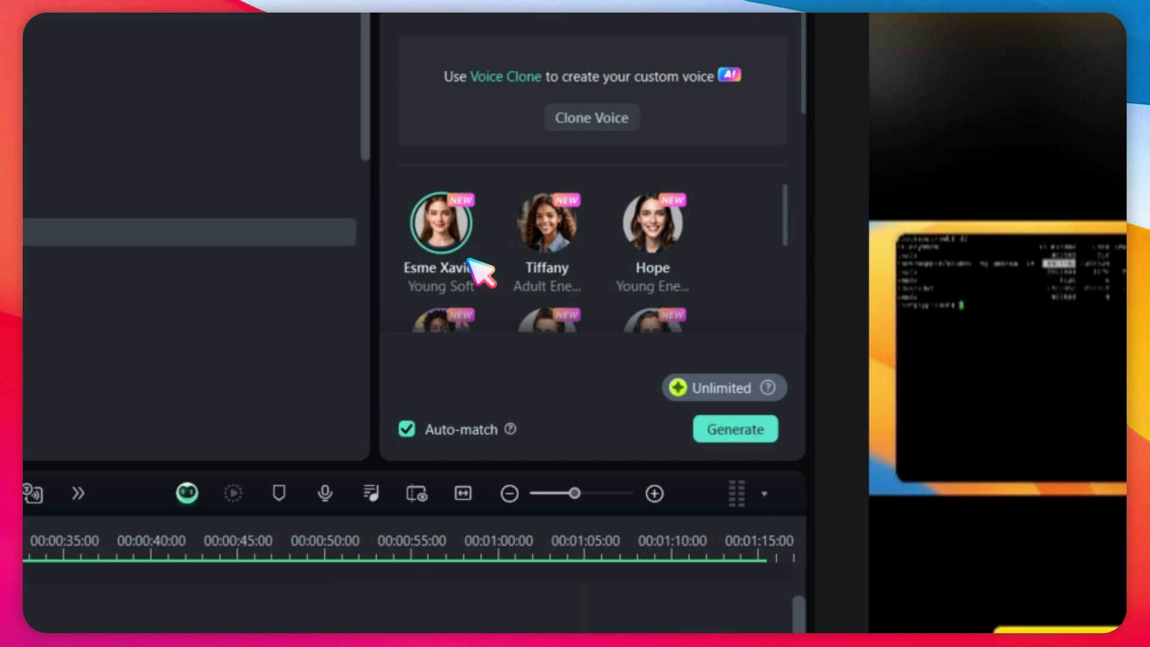
pyautogui.click(713, 422)
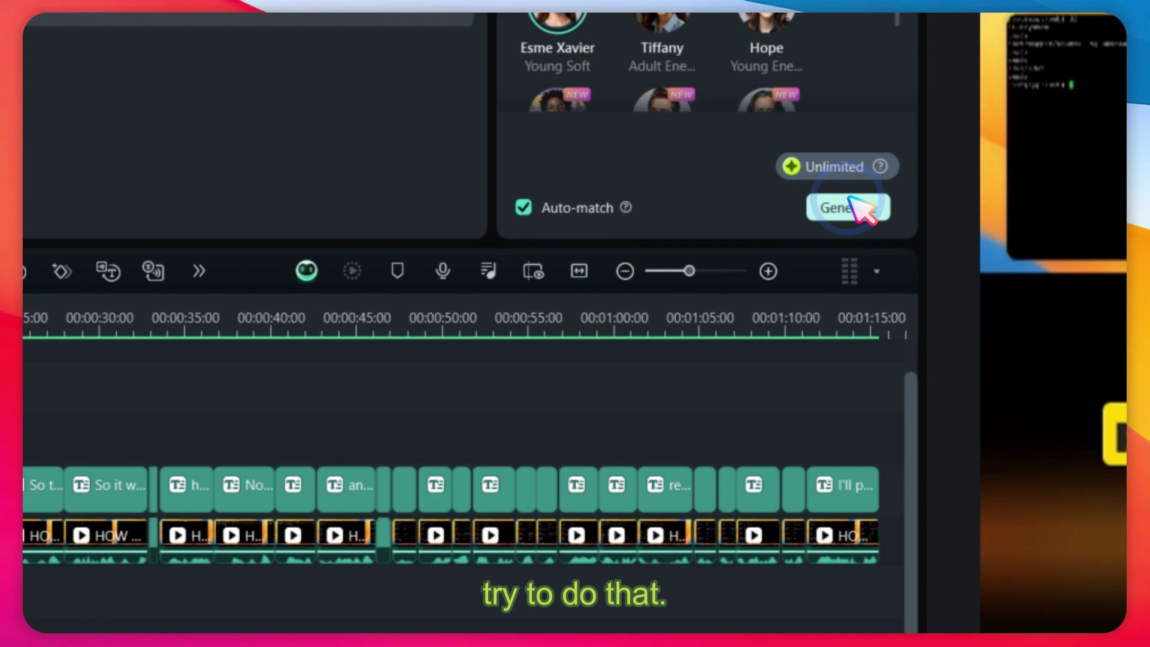
pyautogui.click(743, 345)
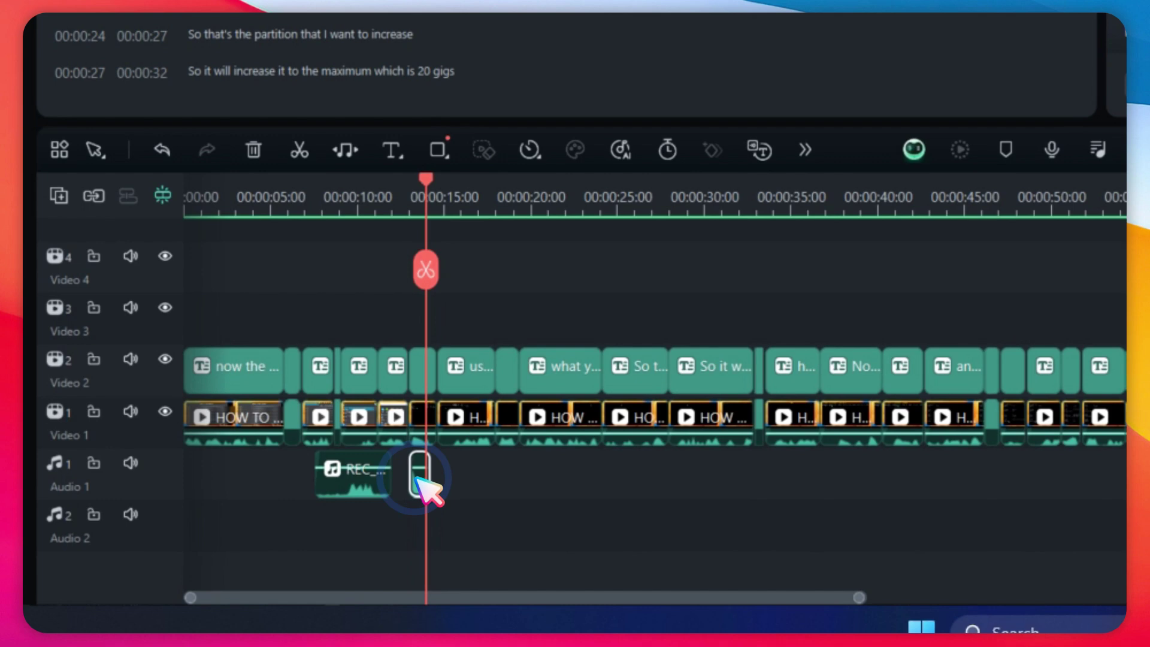
# Mute the Video 1 clip under the playhead at about 00:00:12.5 and play back to review
pyautogui.moveTo(424, 178); pyautogui.dragTo(404, 178)
pyautogui.click(436, 426)
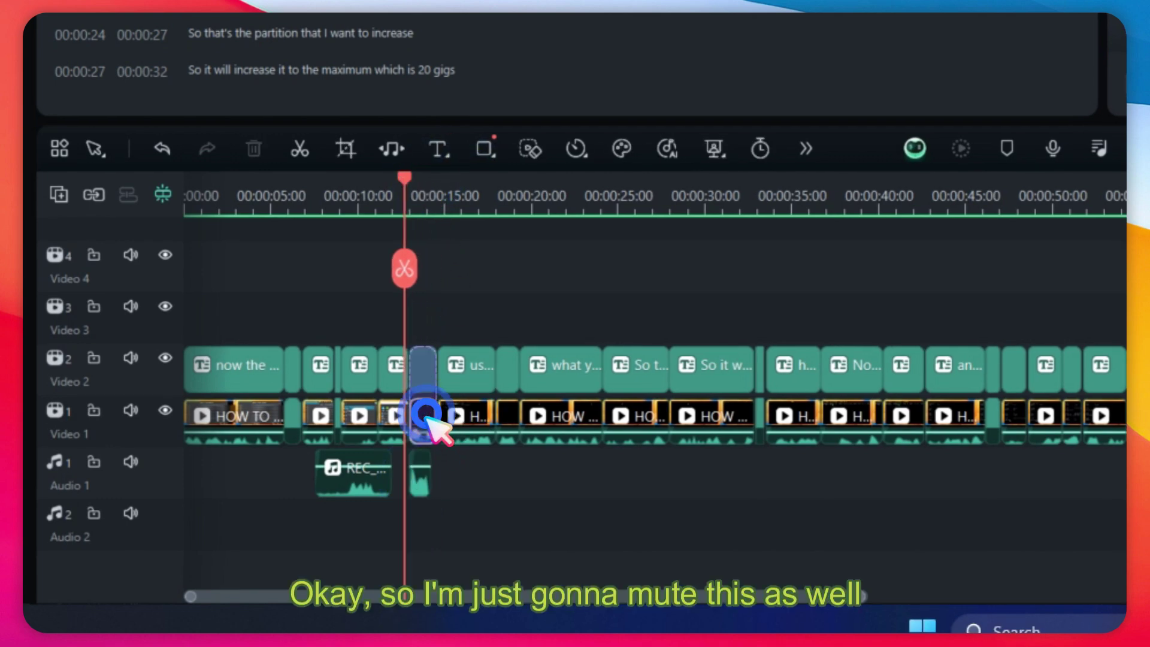
pyautogui.rightClick(436, 428)
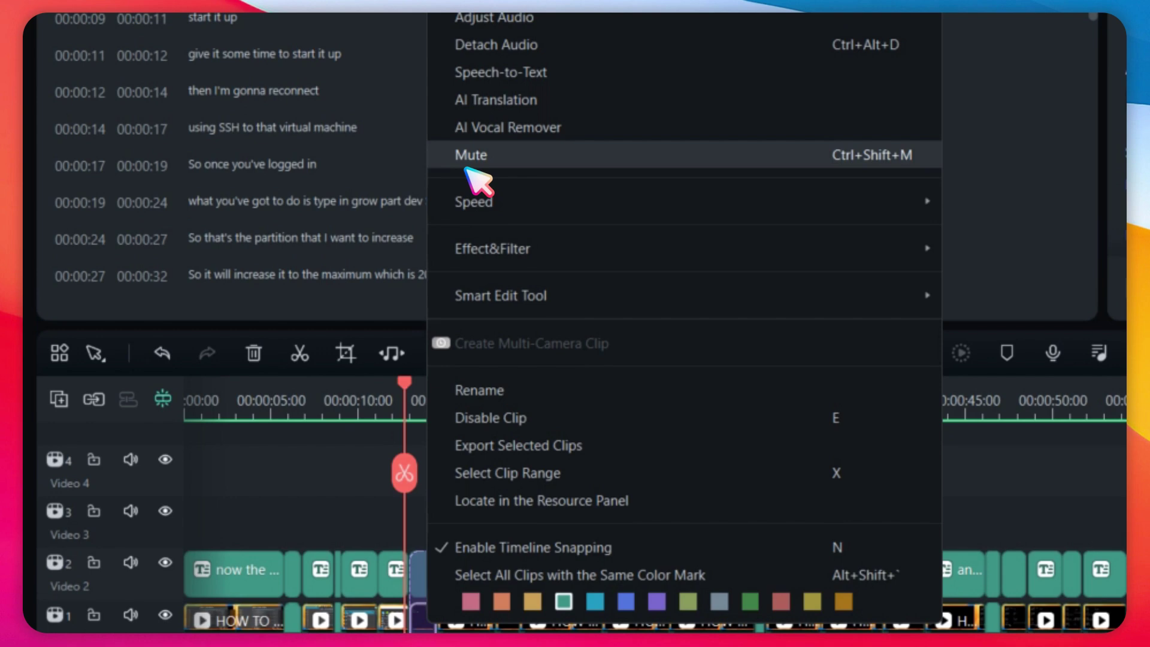
pyautogui.click(474, 76)
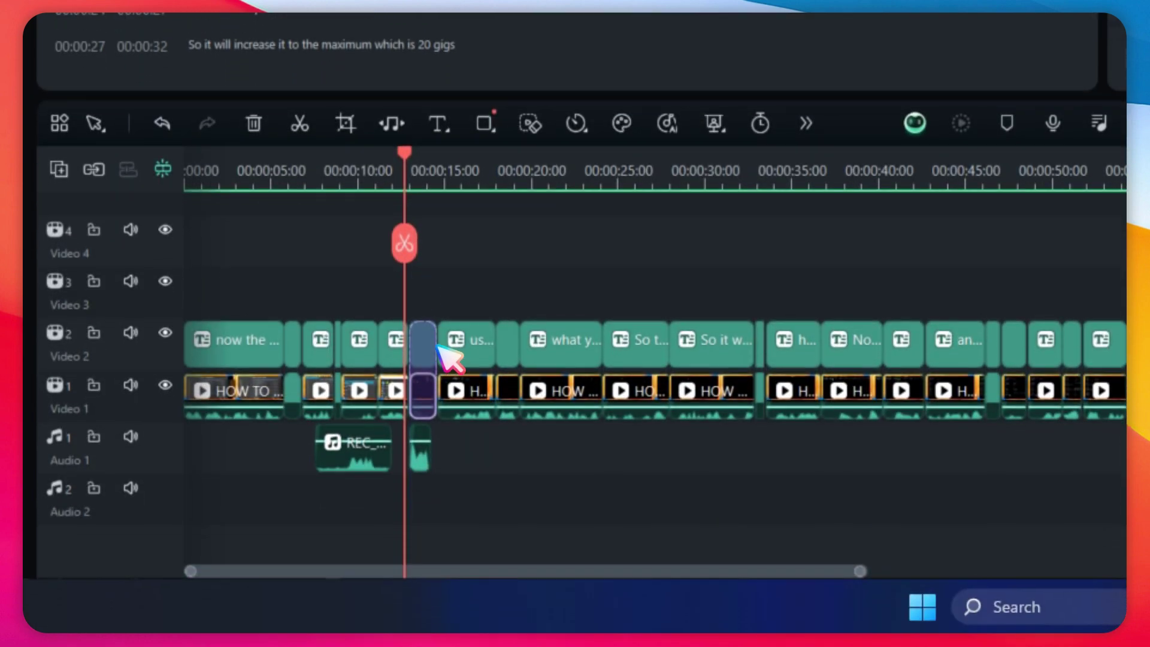
pyautogui.press('space')
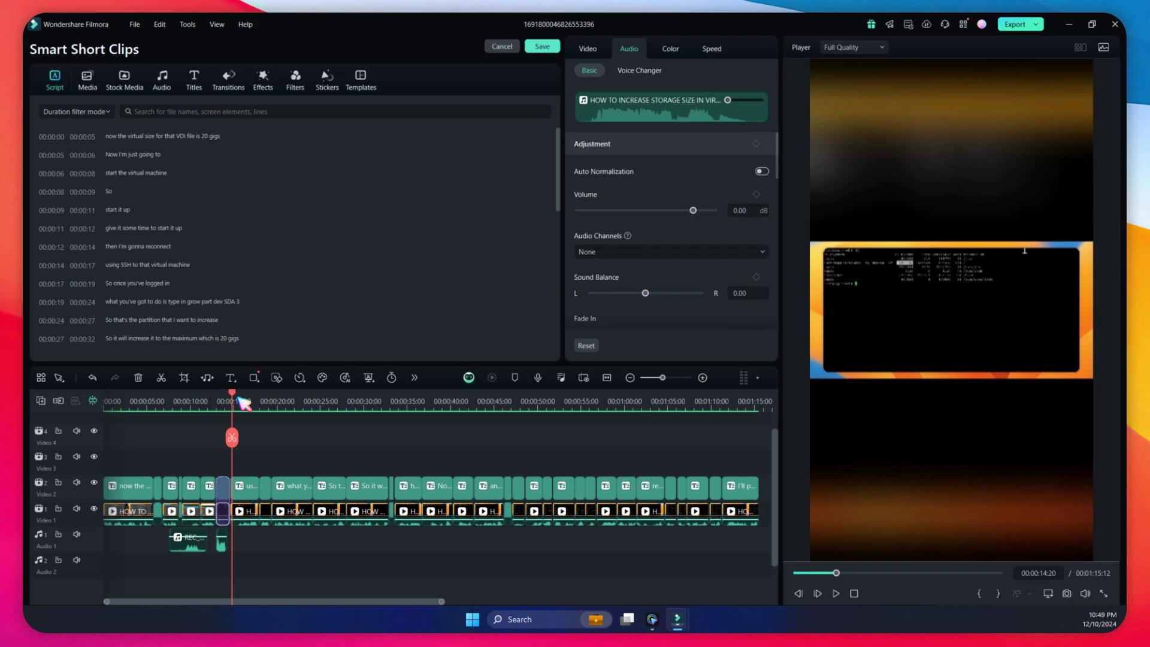
pyautogui.moveTo(238, 395); pyautogui.dragTo(222, 397)
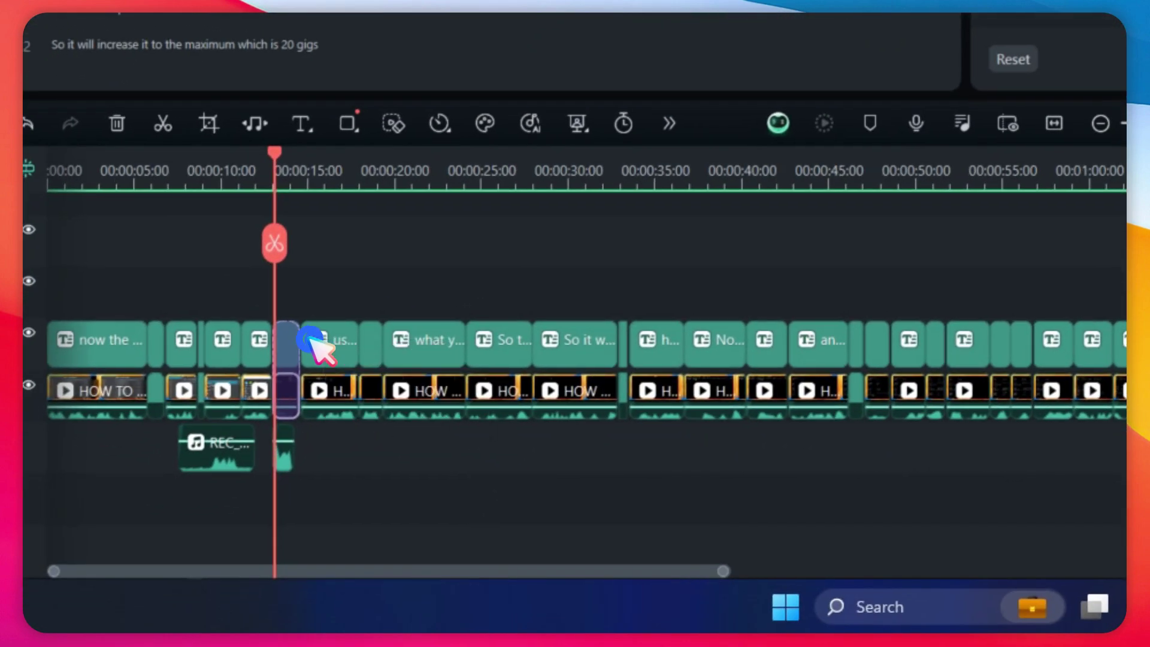
# With the text clip selected, start Clone Voice and accept the Terms of Use to reach consent recording
pyautogui.click(205, 473)
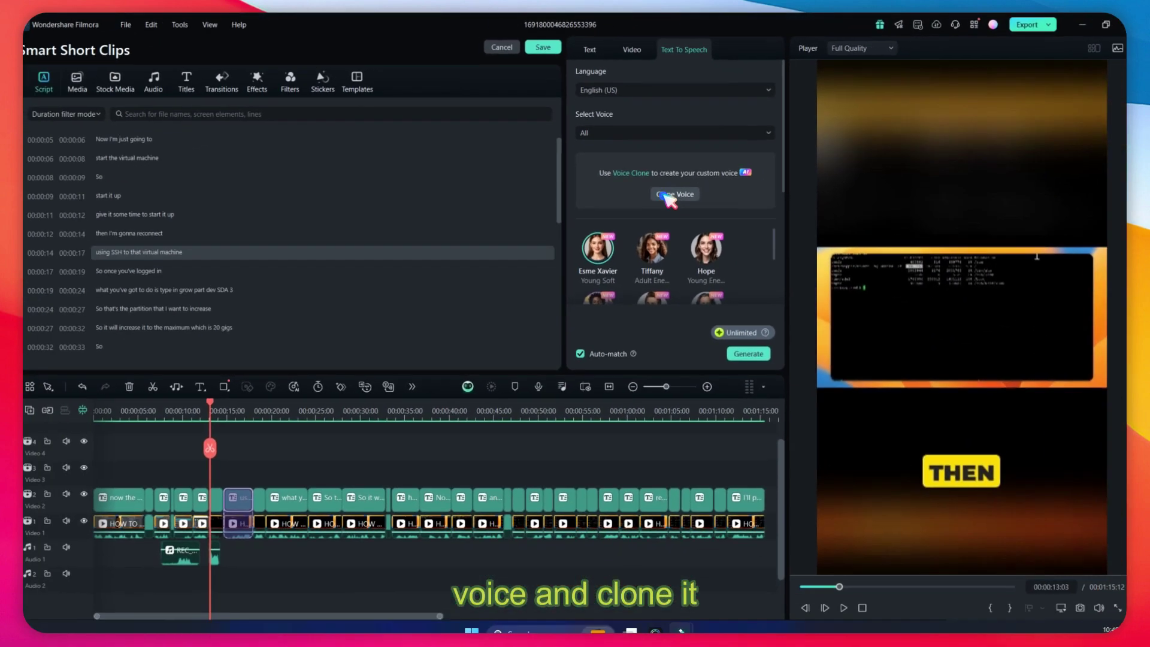
pyautogui.click(785, 368)
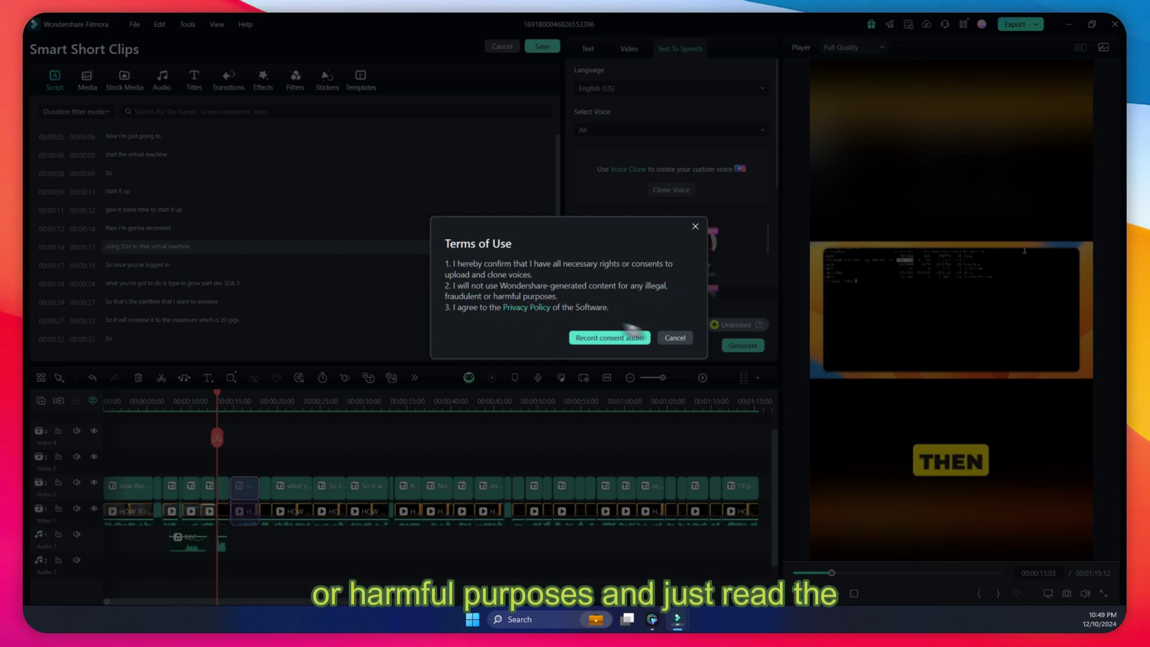
pyautogui.click(593, 339)
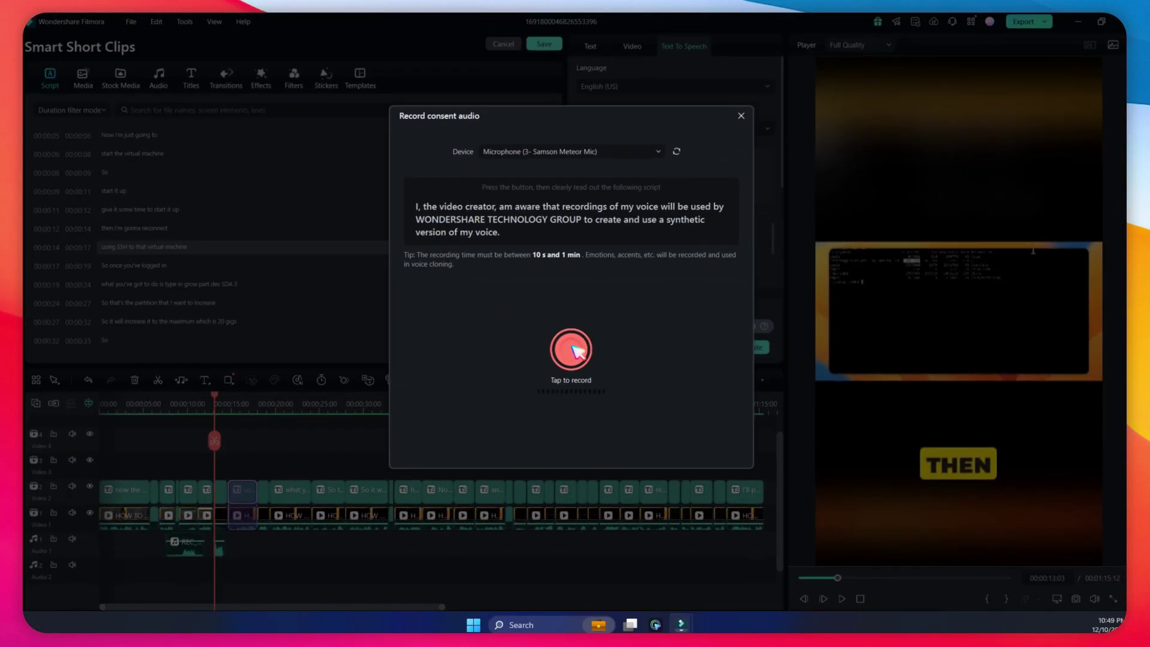
# Record the spoken consent statement, then stop to advance to the Voice 1 sample step
pyautogui.click(696, 490)
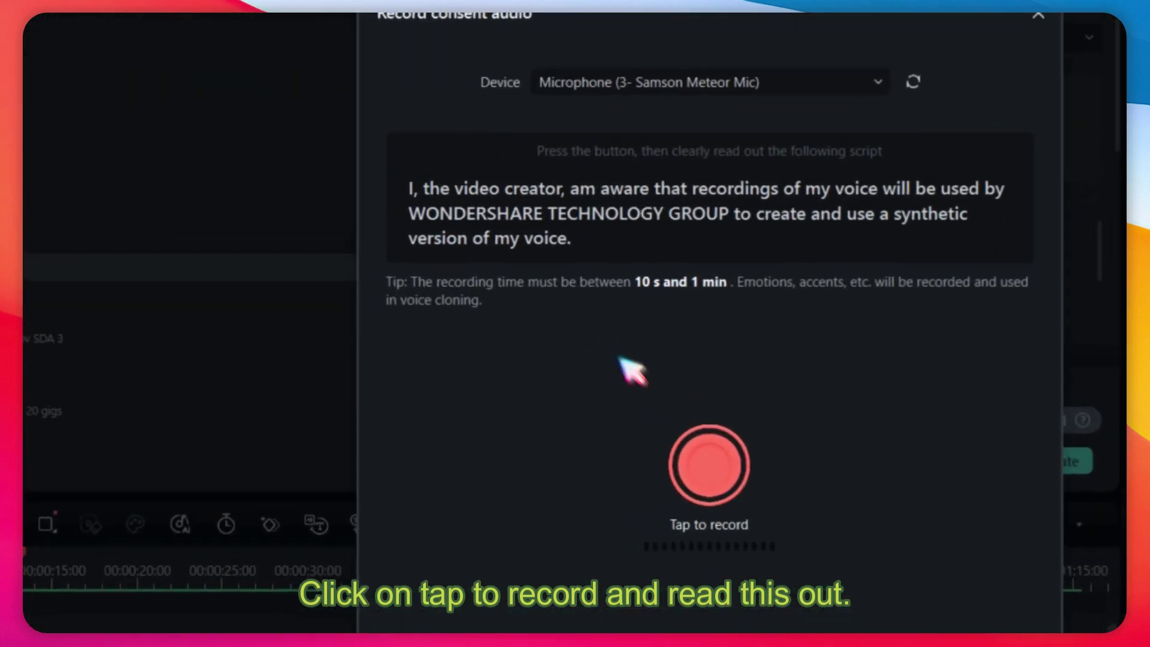
pyautogui.click(575, 349)
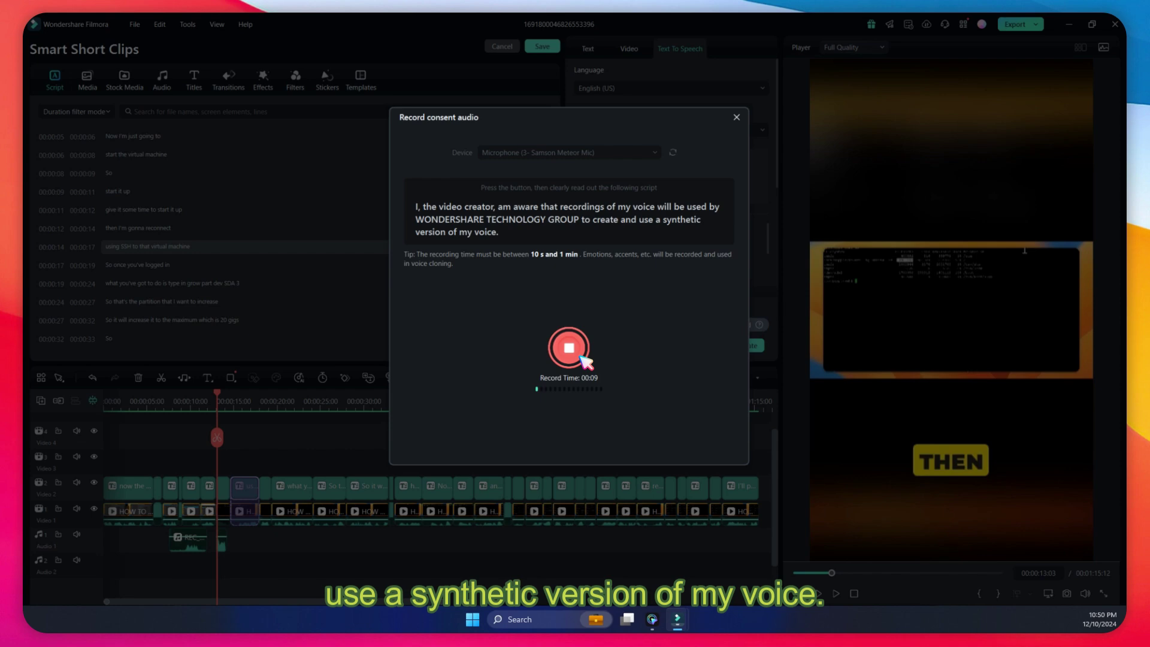
pyautogui.click(570, 348)
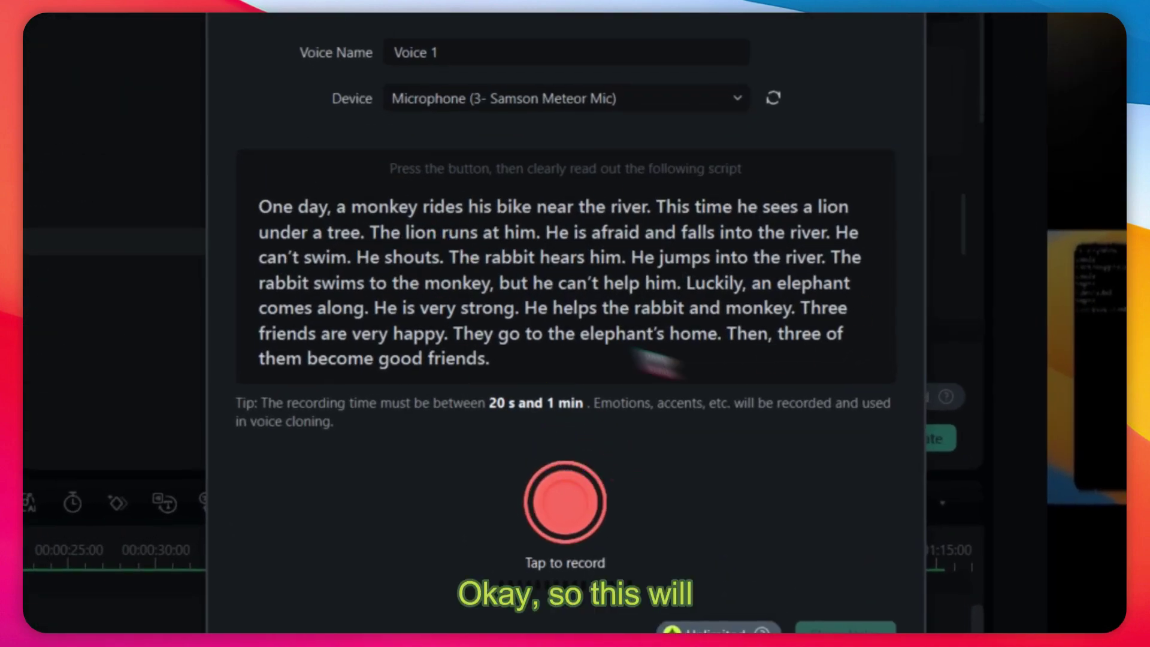
# Record a 31-second script reading, play it back, and clone it as Voice 1
pyautogui.click(579, 473)
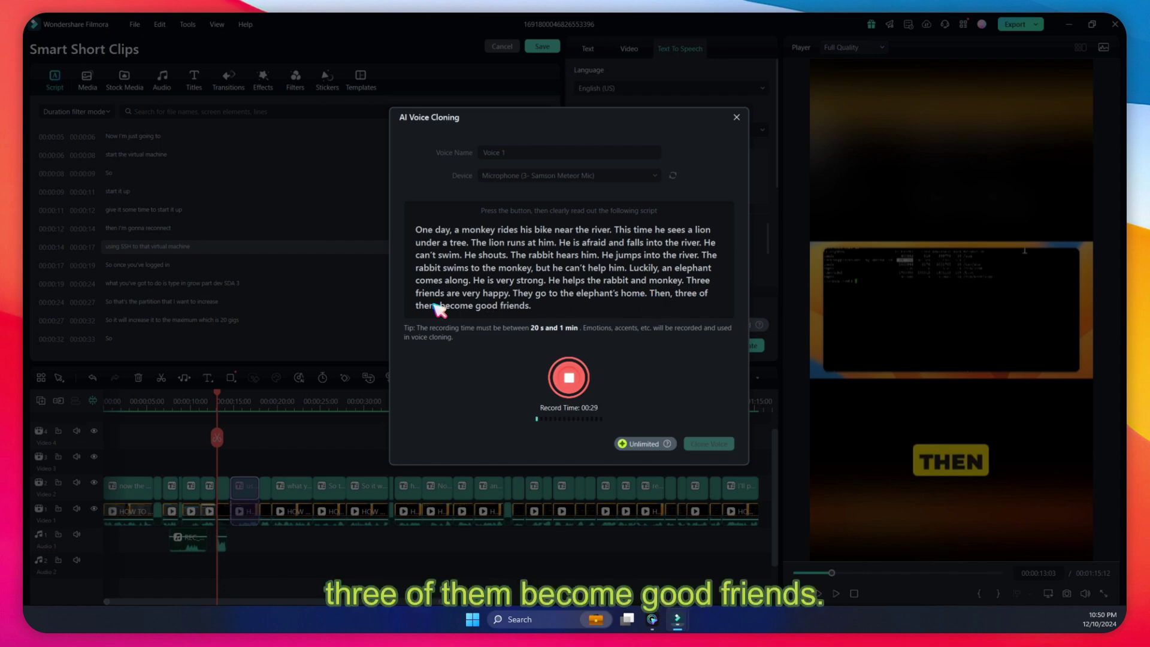
pyautogui.click(568, 367)
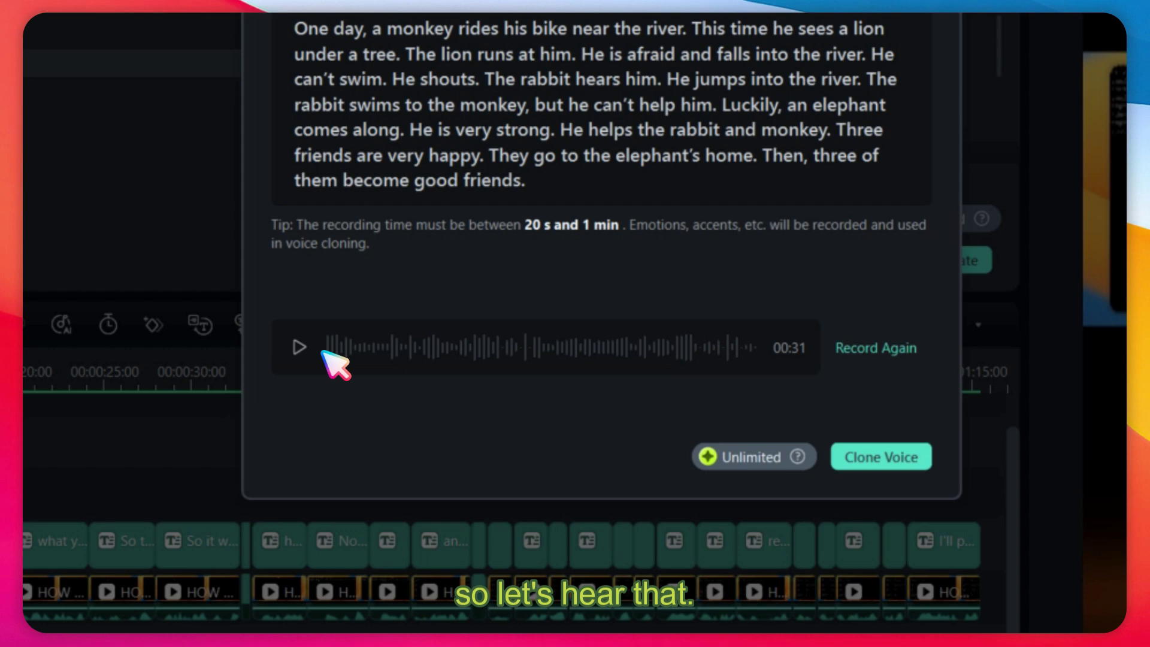
pyautogui.click(300, 347)
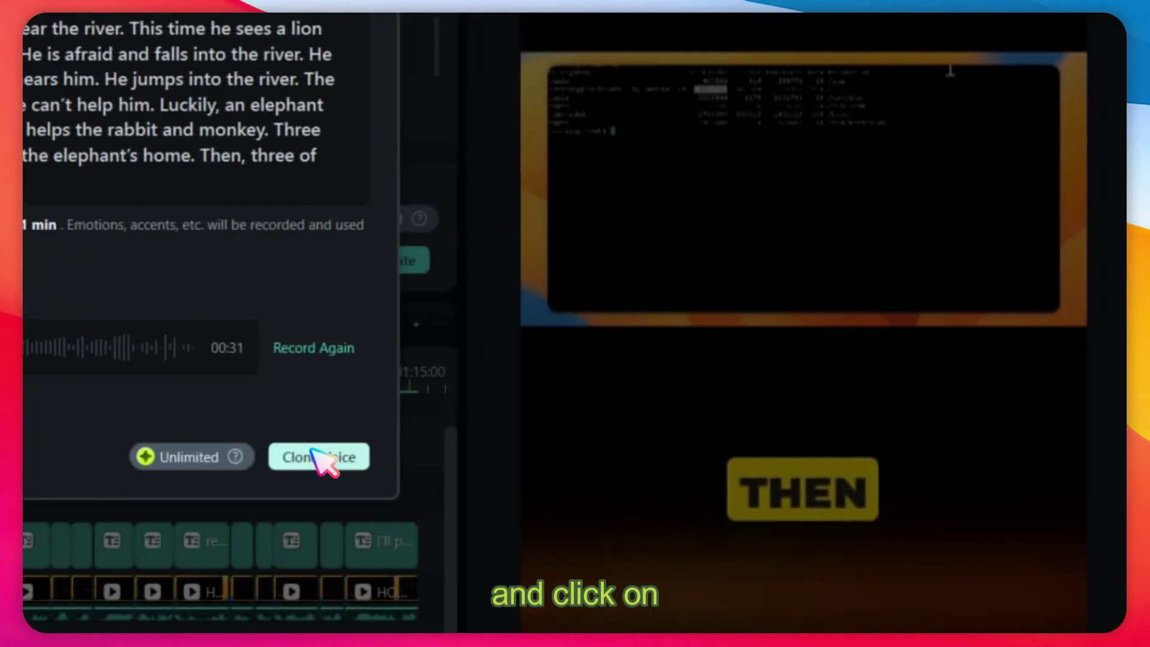
pyautogui.click(876, 457)
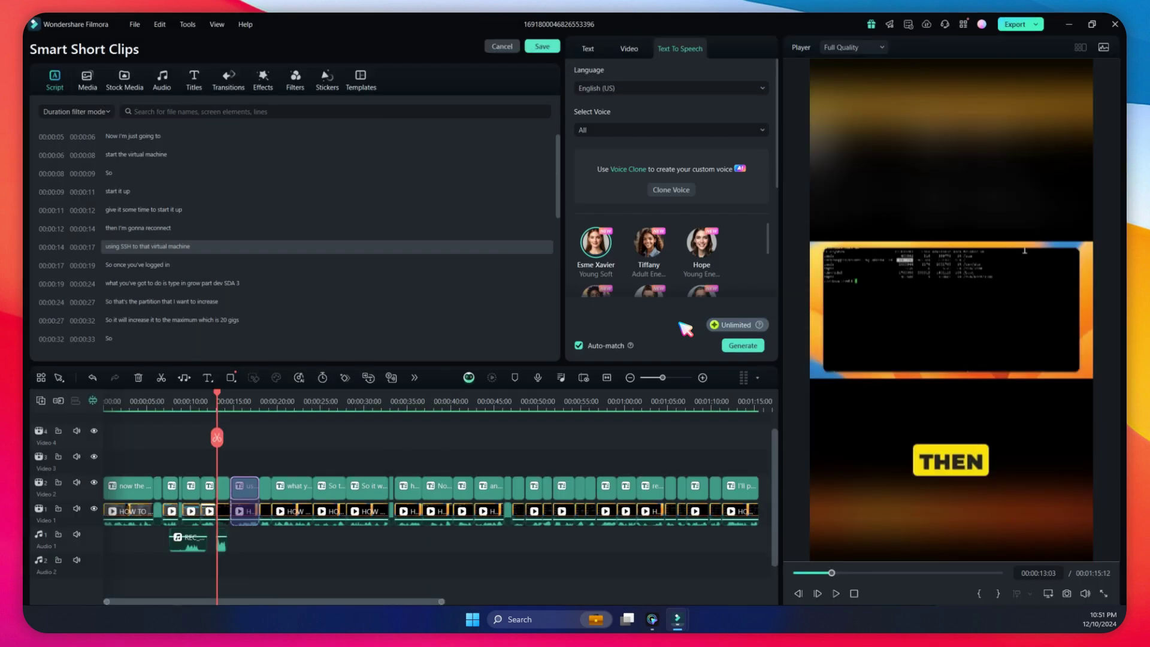
# Dismiss the custom-voice tip, preview Voice 1, and select Voice 1 as the speech voice
pyautogui.moveTo(653, 174)
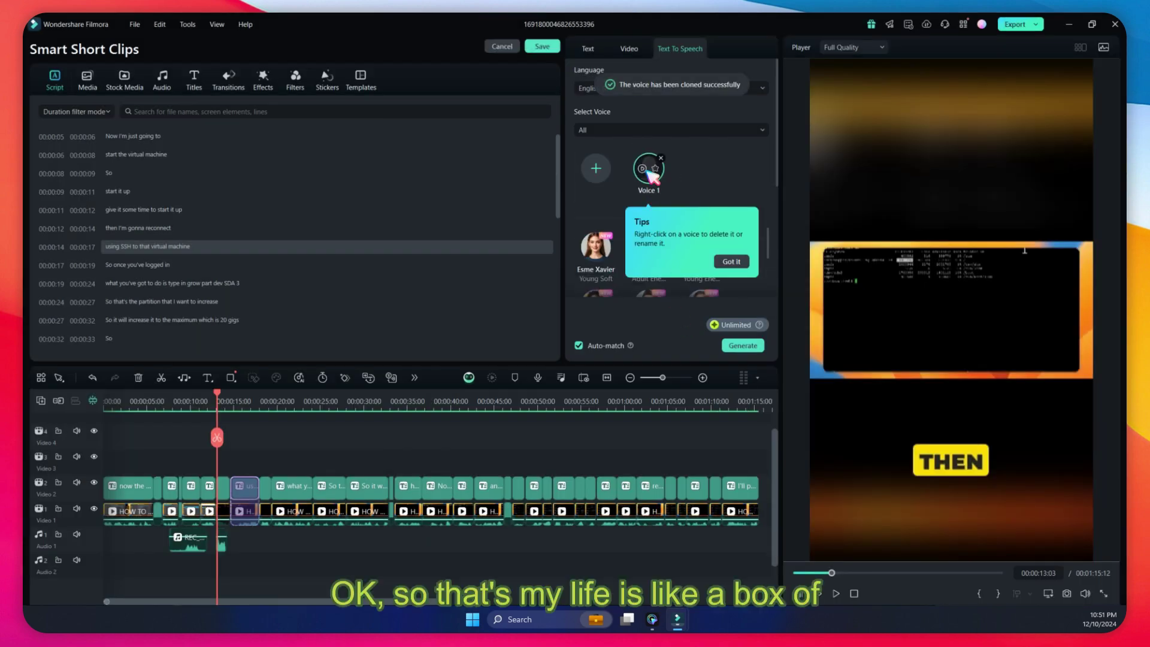
pyautogui.click(731, 261)
pyautogui.moveTo(642, 169)
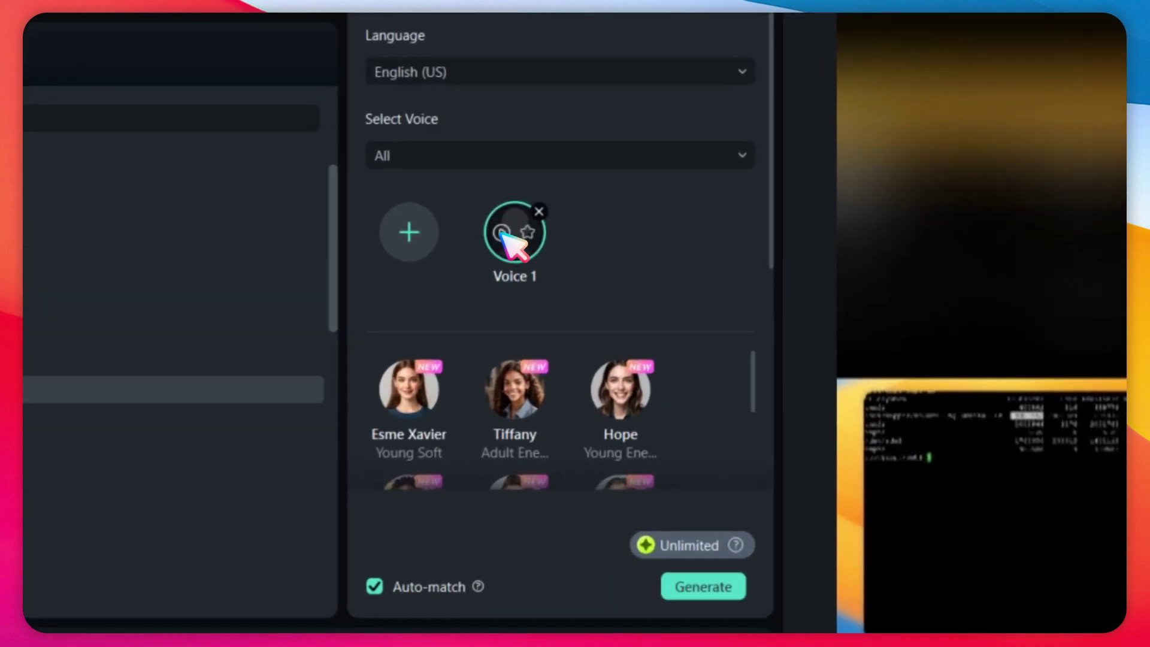
pyautogui.click(502, 233)
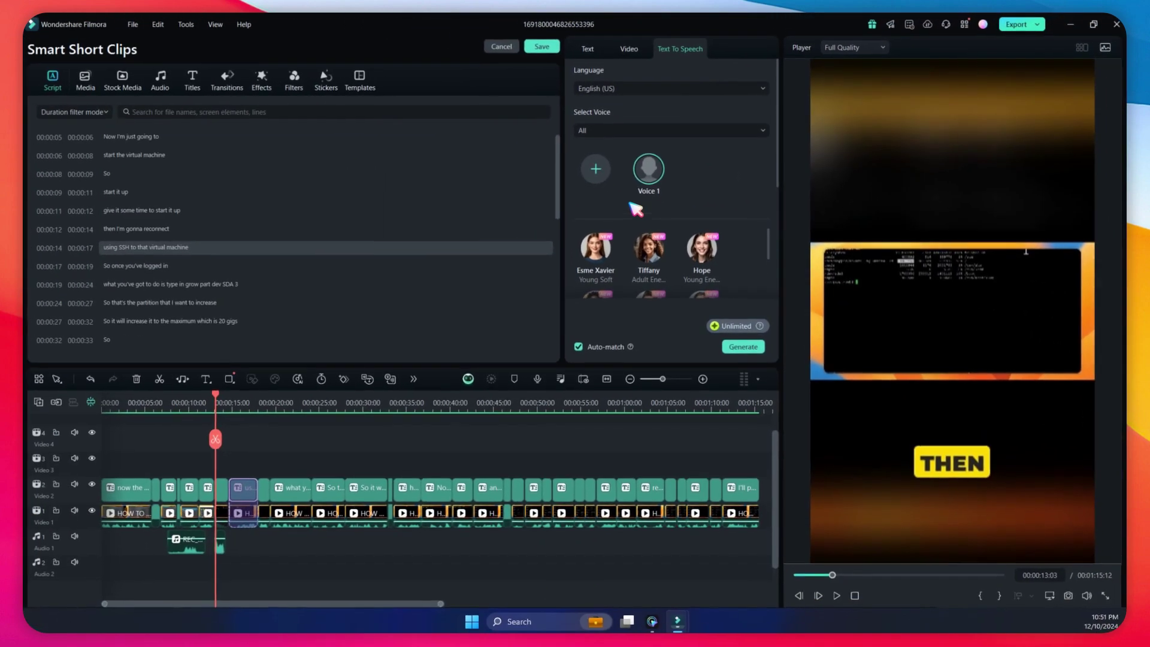
pyautogui.moveTo(655, 173)
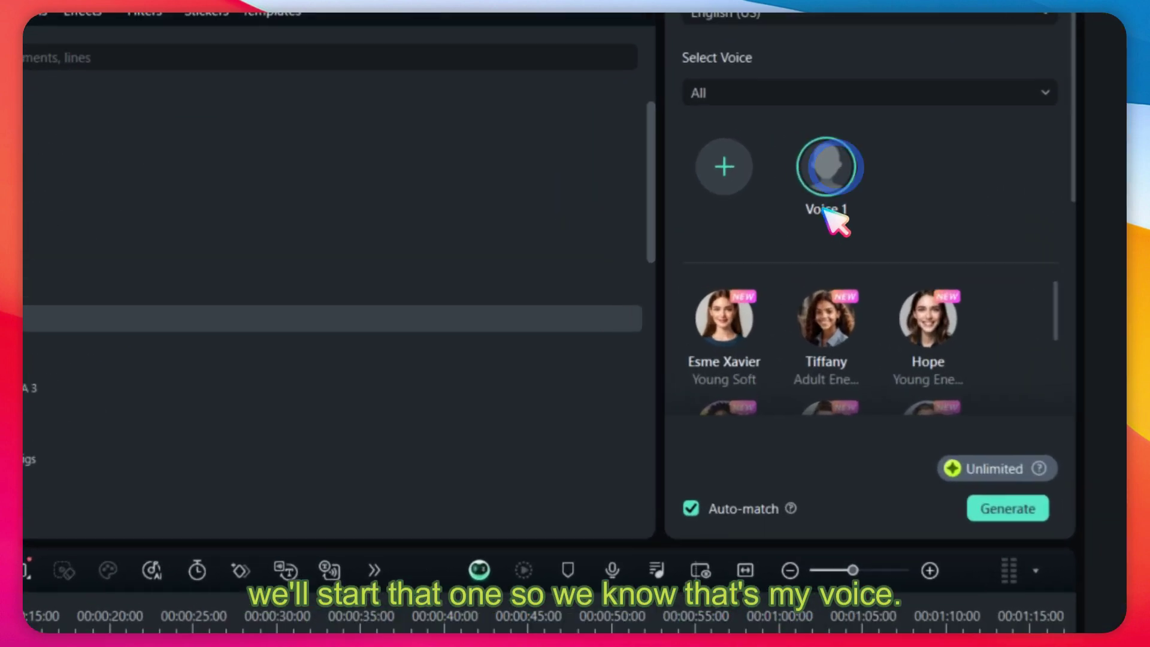
pyautogui.click(646, 191)
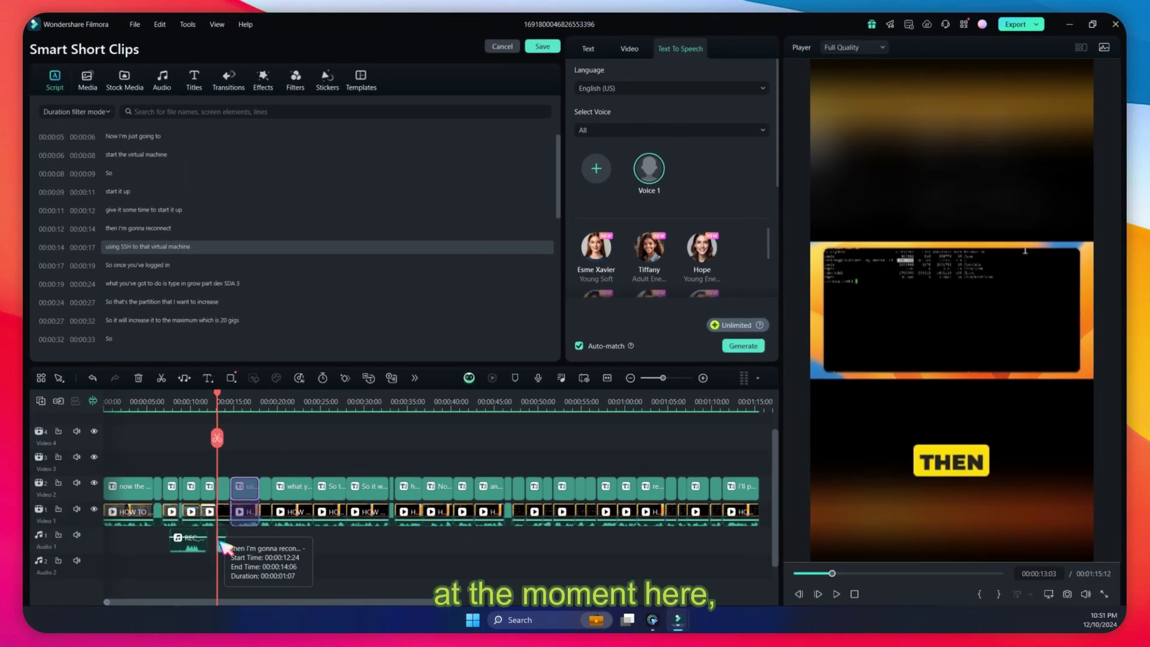
# With the playhead at 00:00:12:10, generate Voice 1 speech for the 'then I'm gonna reconnect' clip onto Audio 2
pyautogui.click(221, 545)
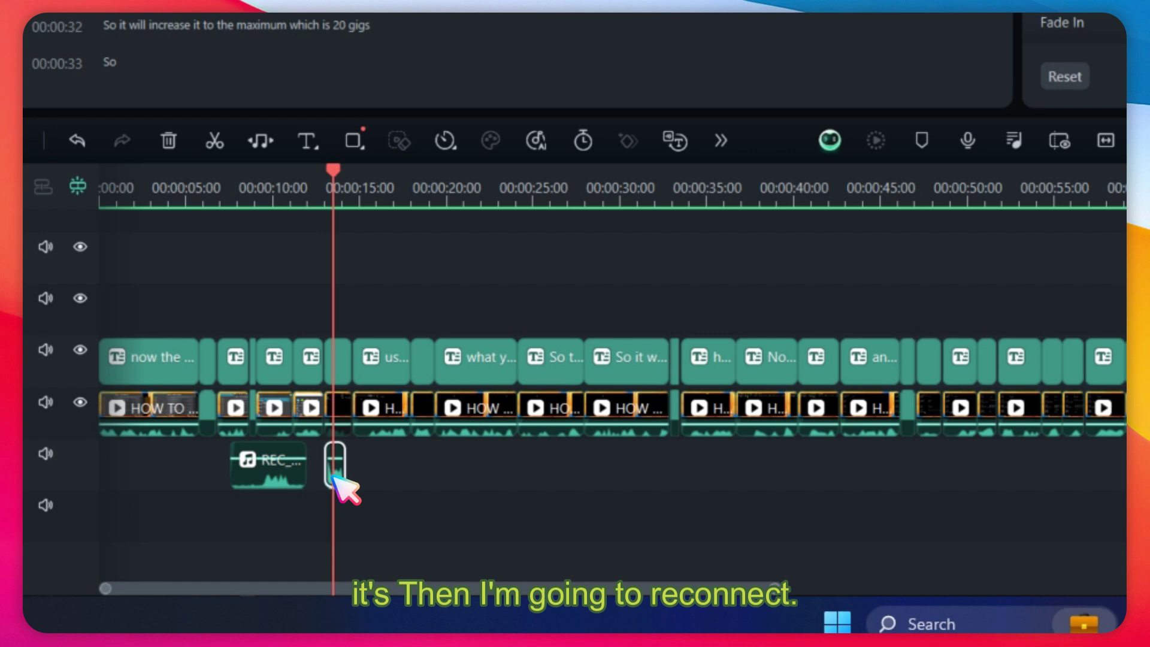
pyautogui.moveTo(339, 479)
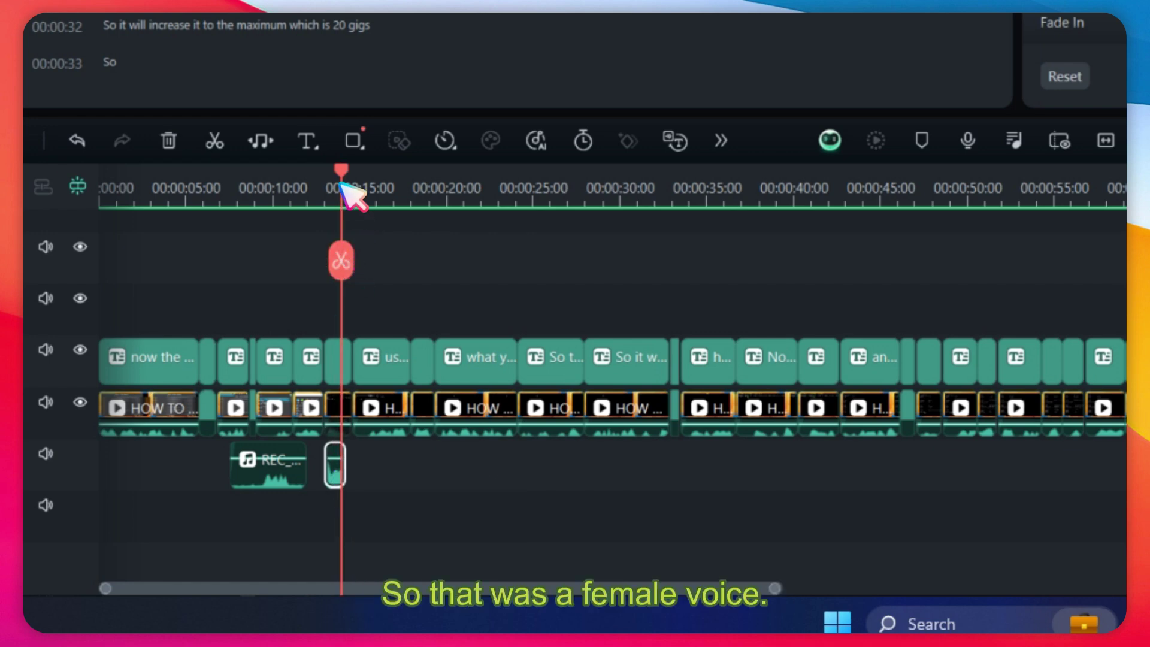
pyautogui.moveTo(340, 169)
pyautogui.mouseDown()
pyautogui.moveTo(318, 174)
pyautogui.moveTo(327, 169)
pyautogui.mouseUp()
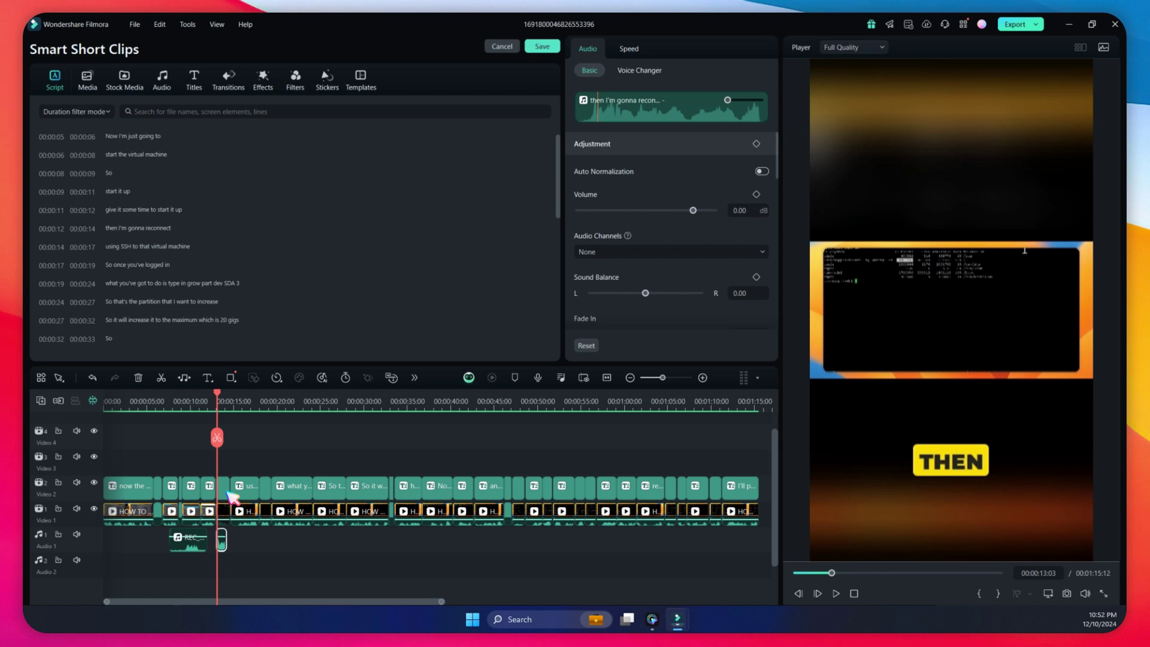
pyautogui.click(225, 487)
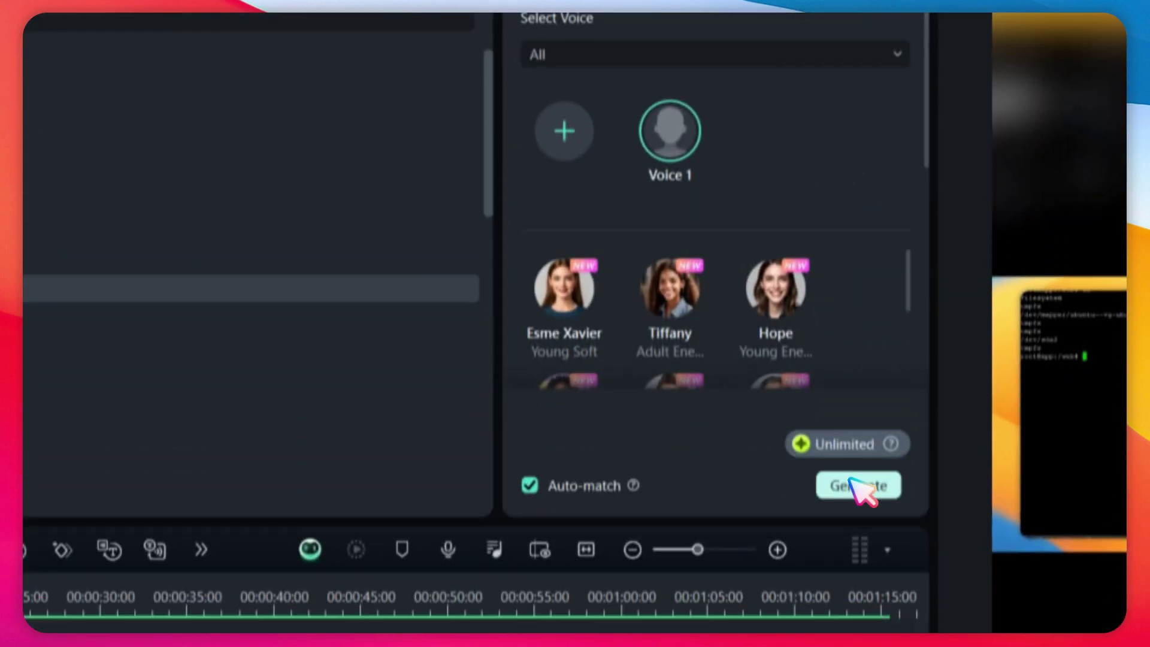
pyautogui.click(860, 483)
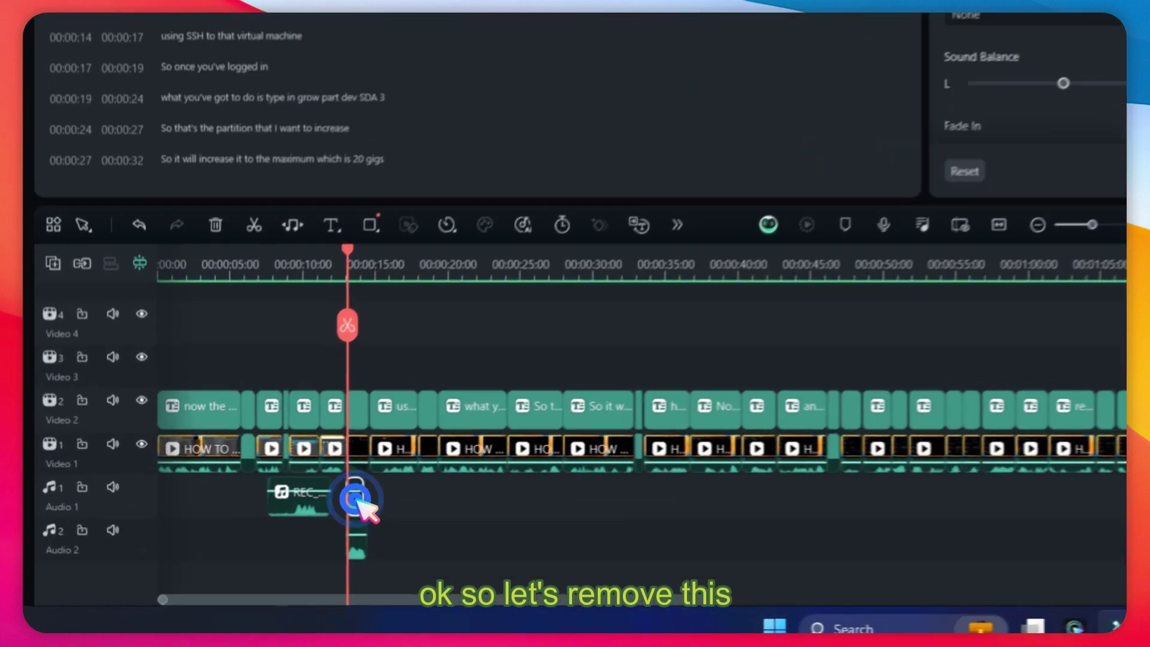
pyautogui.rightClick(224, 547)
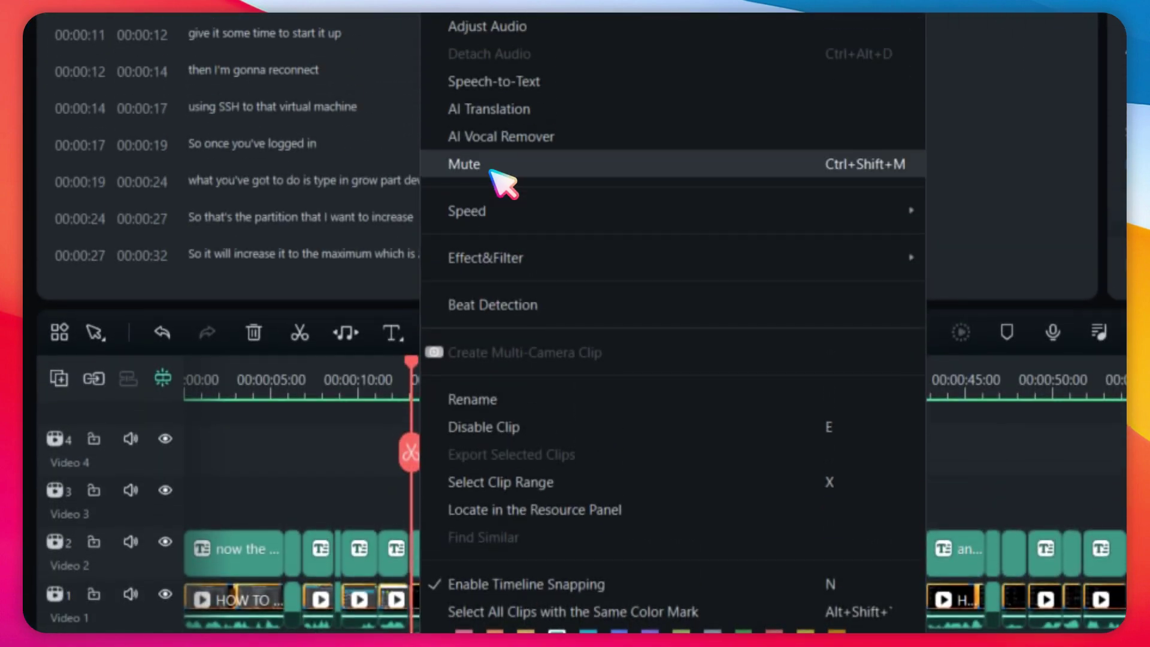
pyautogui.click(492, 172)
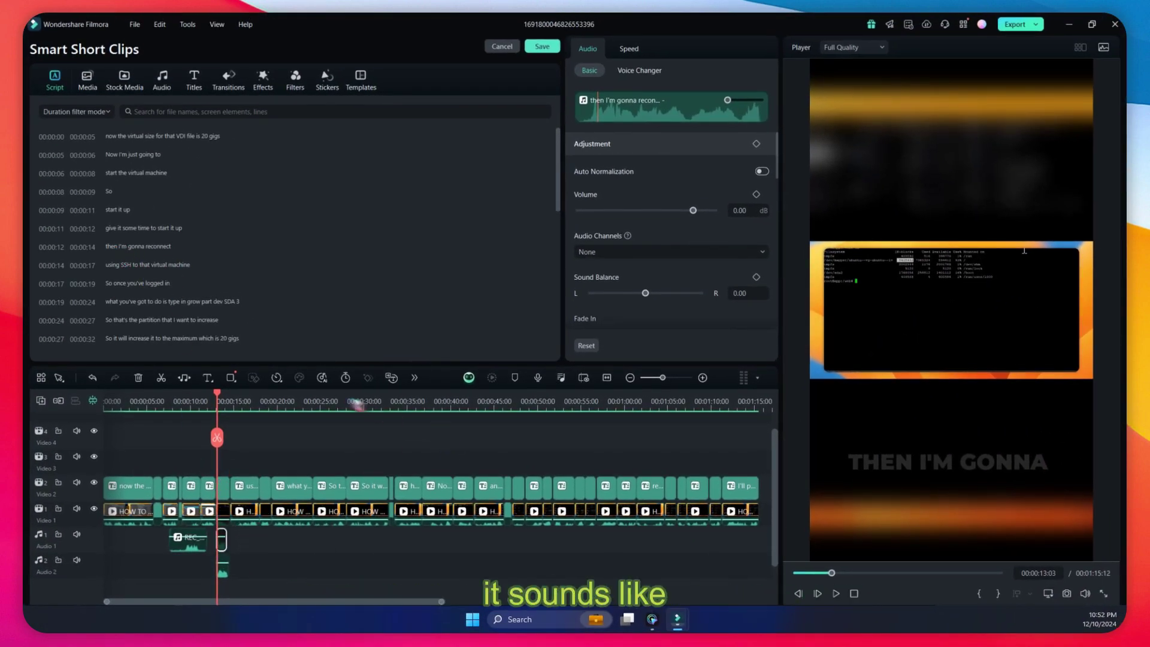
pyautogui.press('space')
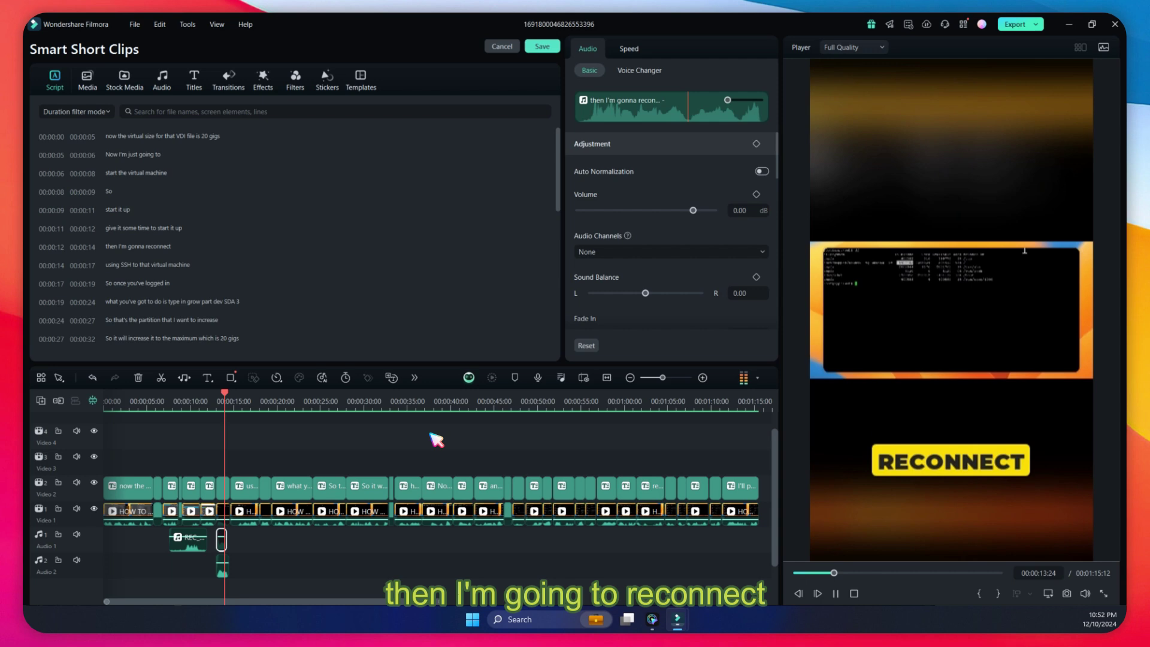
pyautogui.press('space')
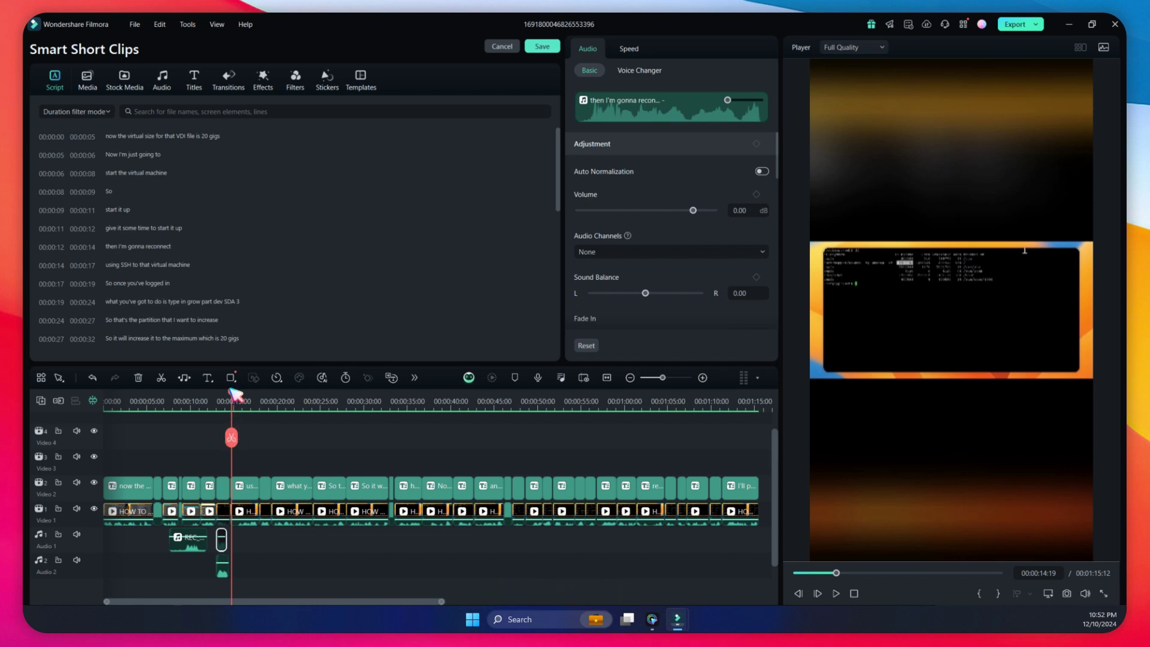
# Jump to about 00:00:41 and select the 'and the VG size now is 20 gigs' text clip
pyautogui.moveTo(231, 394); pyautogui.dragTo(467, 402)
pyautogui.click(463, 399)
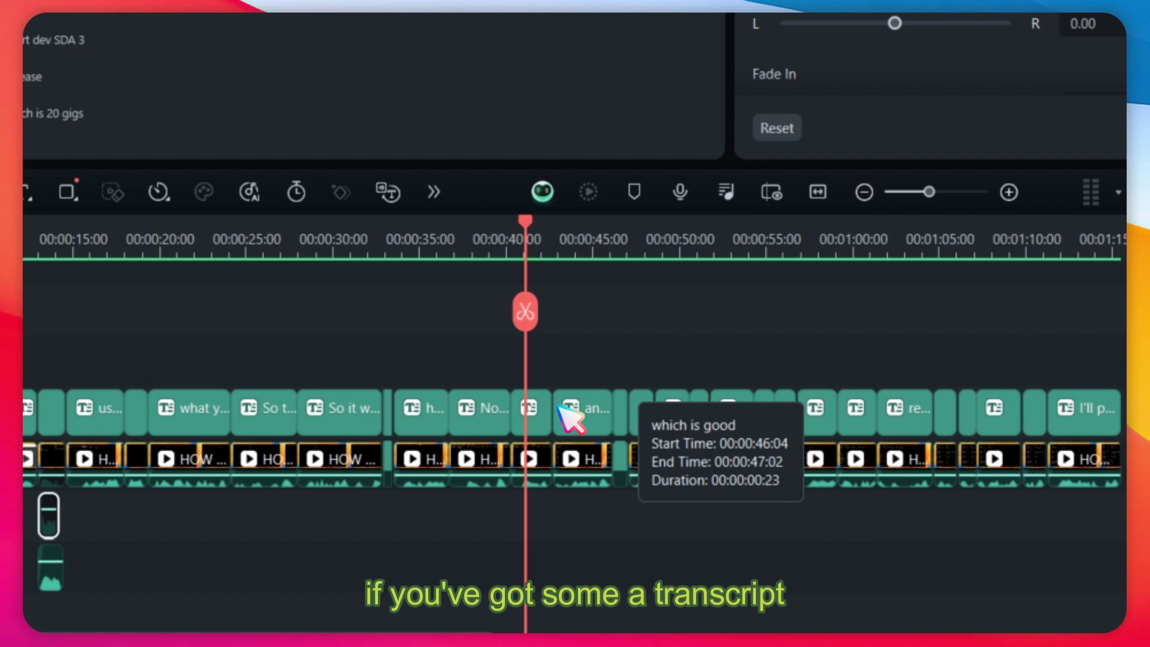
pyautogui.click(590, 423)
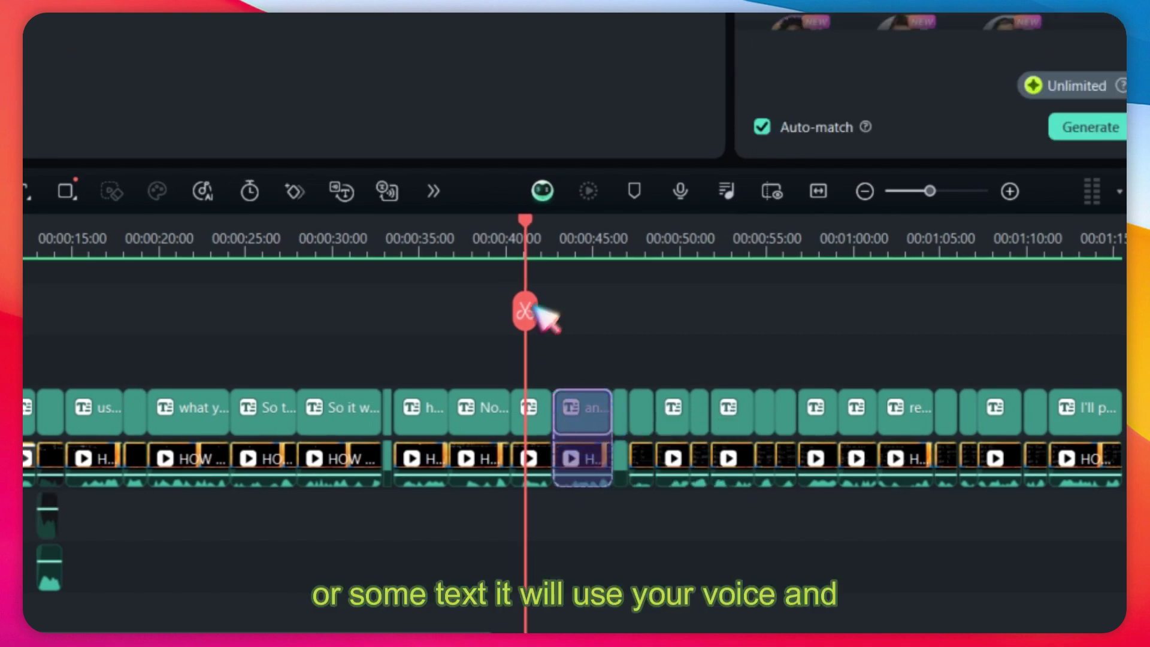